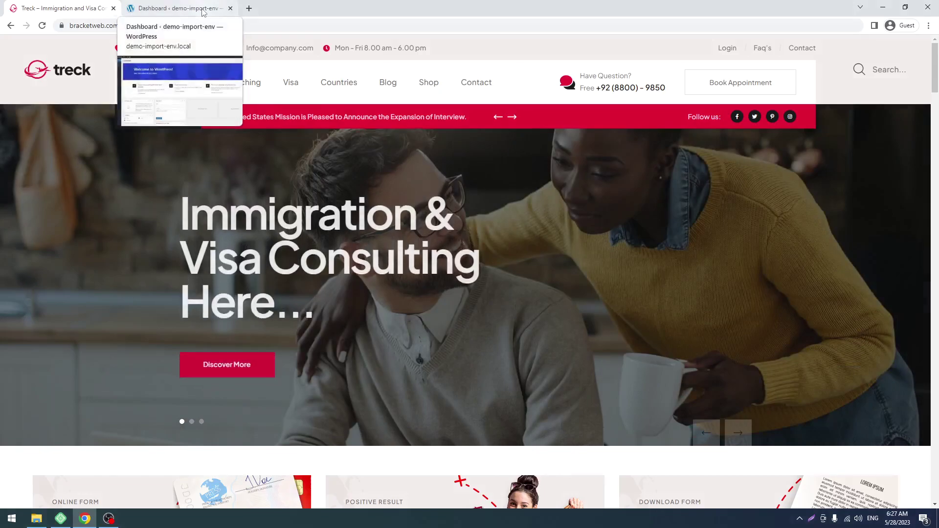
Step: Switch from the Treck demo site tab to the local WordPress Dashboard
left_click(203, 12)
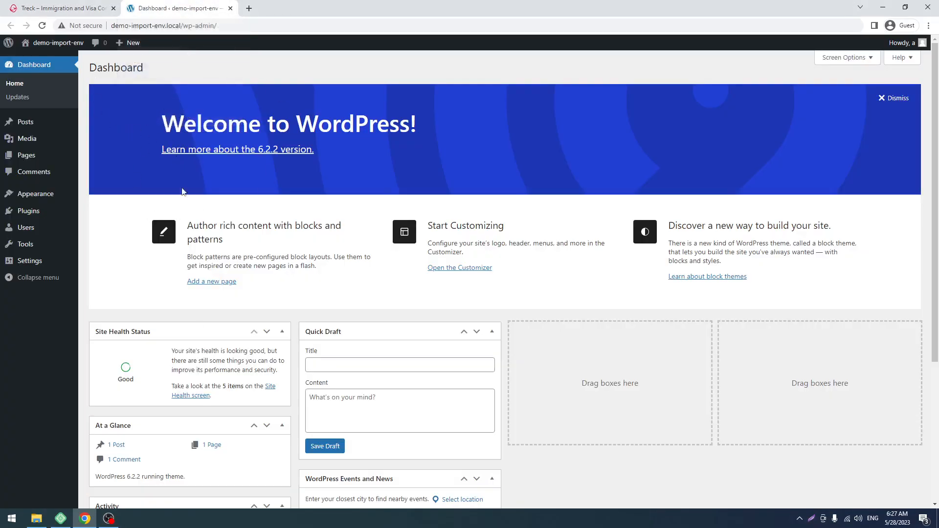
Step: Browse the treck-wp-full folder holding plugins, treck.zip and treck-child.zip
left_click(36, 518)
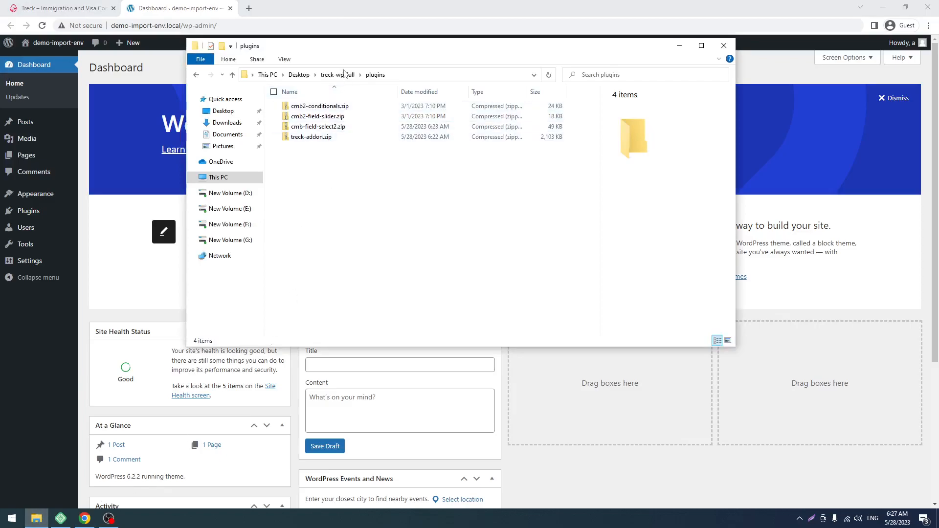
left_click(338, 73)
left_click_drag(307, 179, 319, 104)
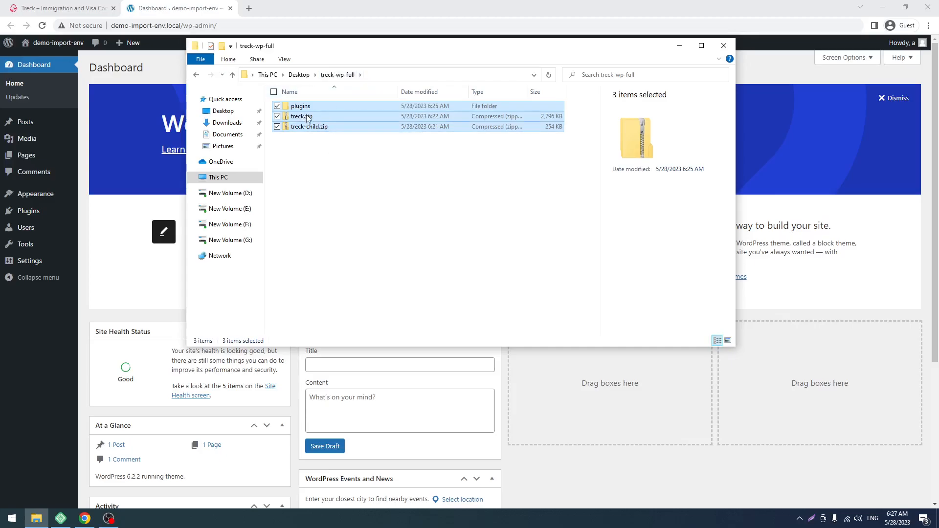
left_click_drag(308, 170, 327, 103)
left_click(295, 115)
Step: Look inside the plugins folder, return to treck-wp-full and select treck.zip
double_click(295, 107)
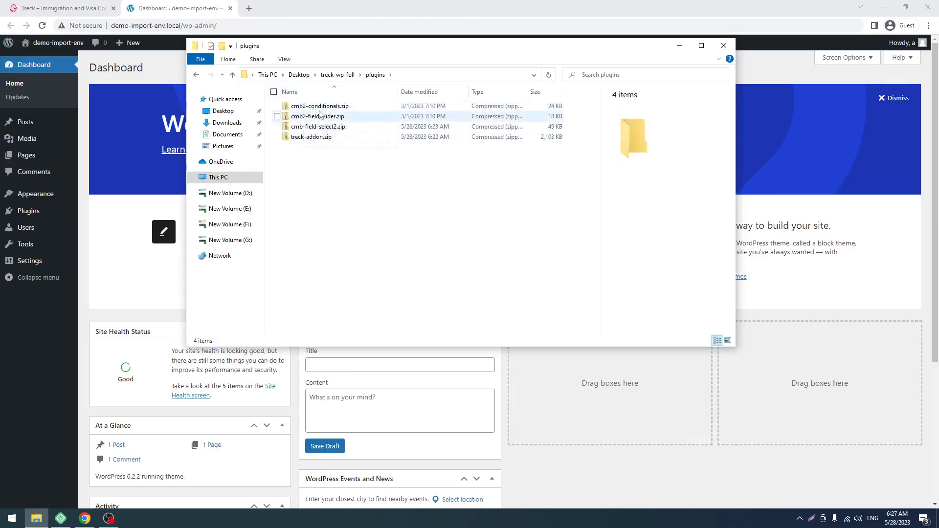
left_click(337, 74)
left_click(314, 117)
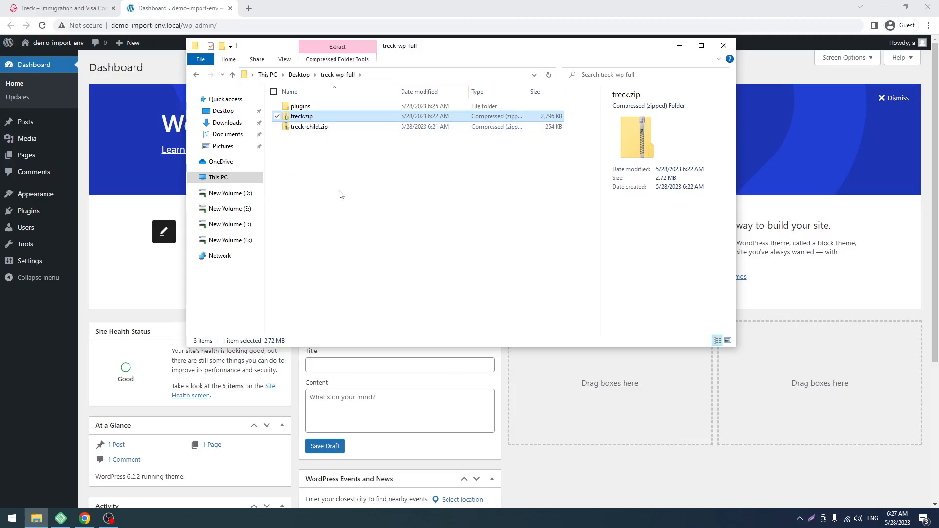
mouse_move(36, 194)
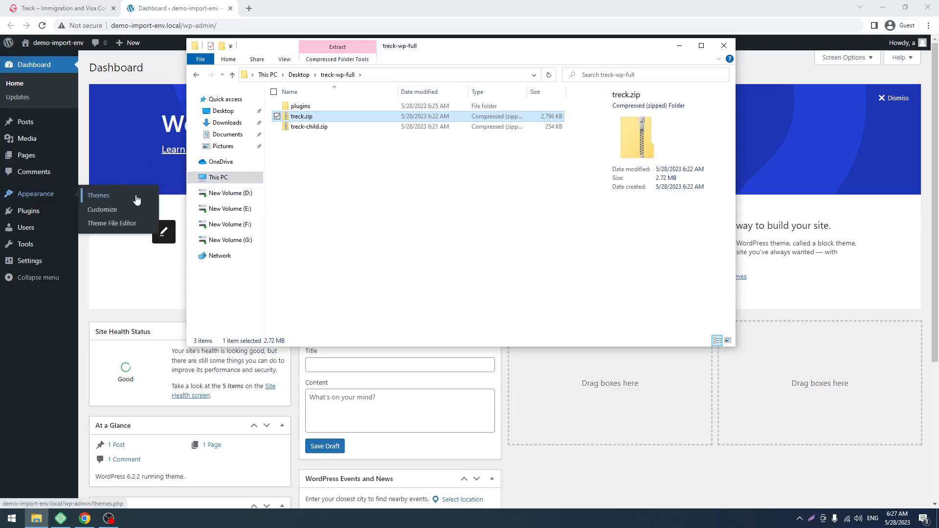
Step: Reach the theme upload form via Appearance > Themes > Add New > Upload Theme
left_click(100, 195)
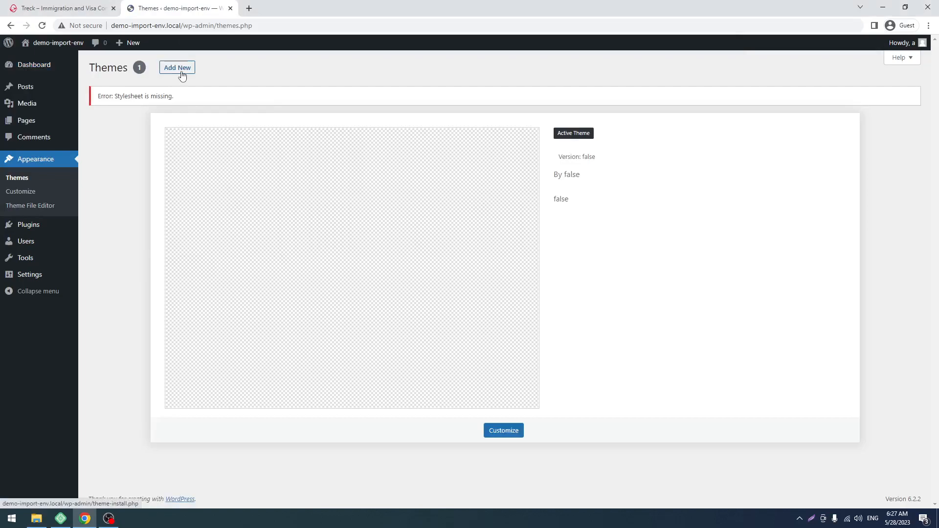
left_click(183, 71)
key("alt+Tab")
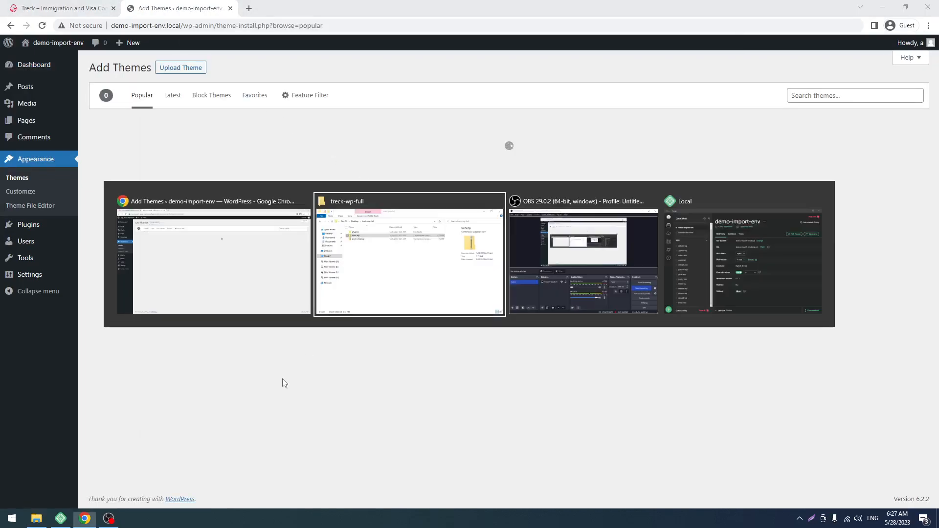
key("alt+Tab")
left_click(182, 69)
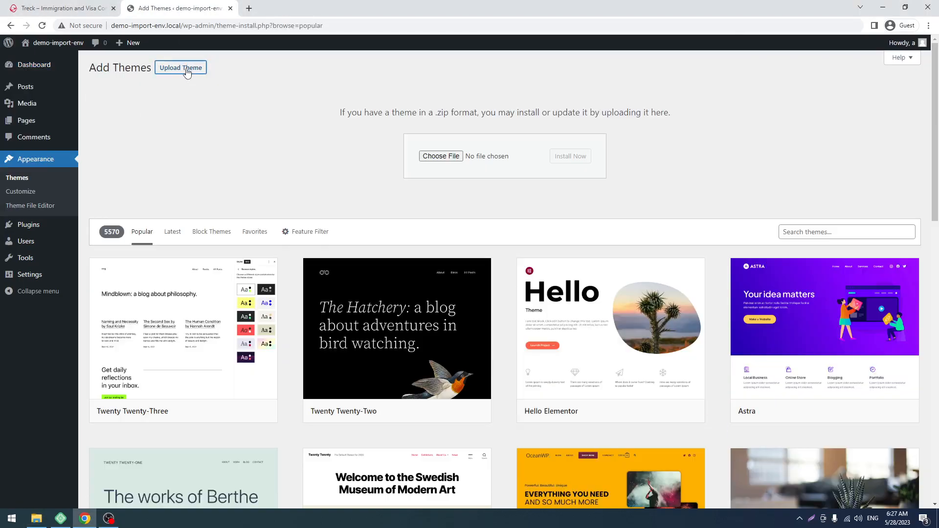
Step: Drop treck.zip from File Explorer into the upload form and install the Treck theme
key("alt+Tab")
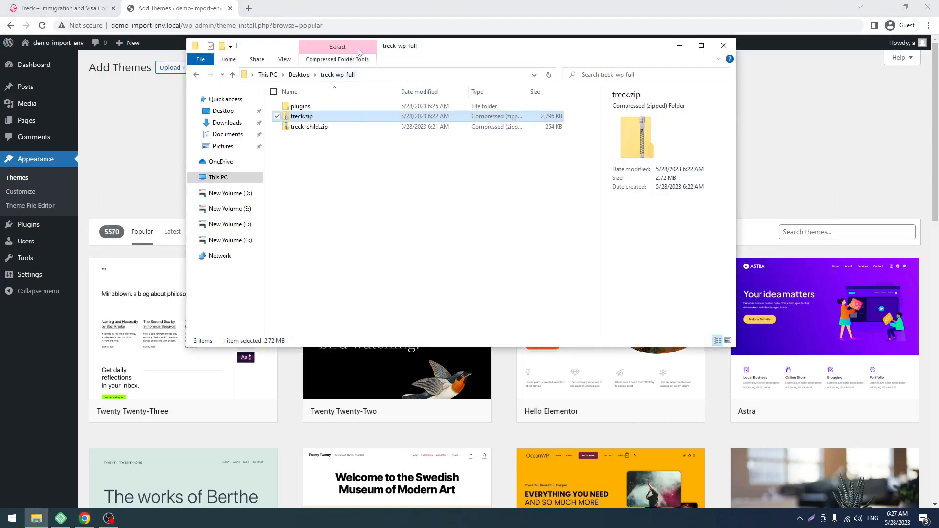
left_click_drag(411, 118, 440, 198)
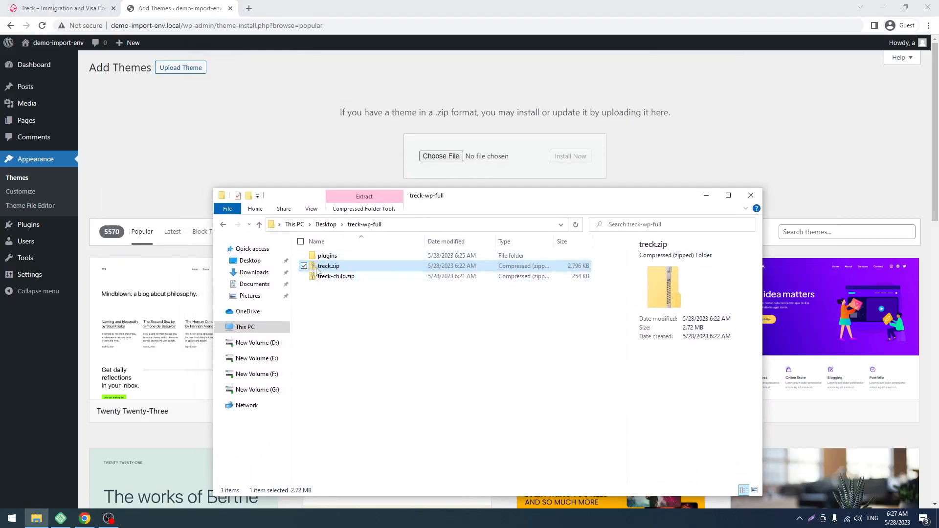
left_click_drag(324, 270, 514, 163)
left_click(568, 157)
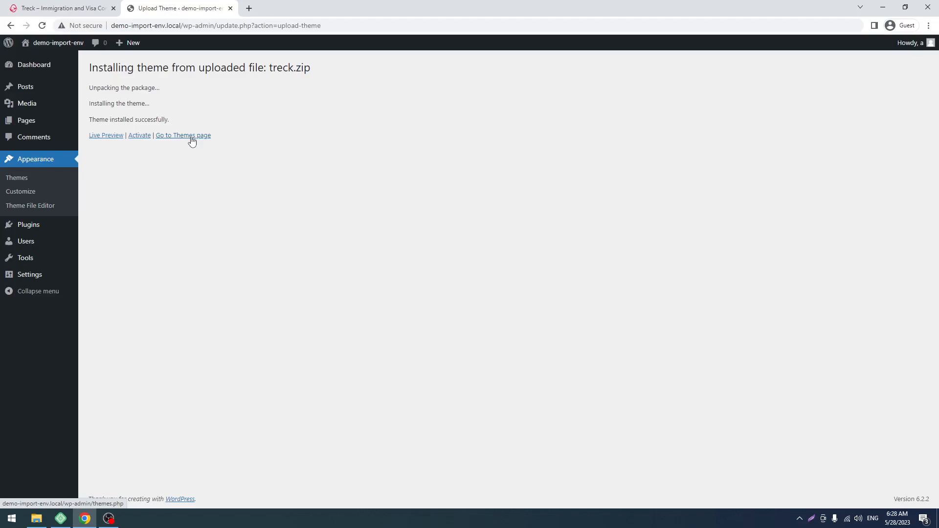
Step: Return to Themes and bring up the upload form for another theme
left_click(192, 136)
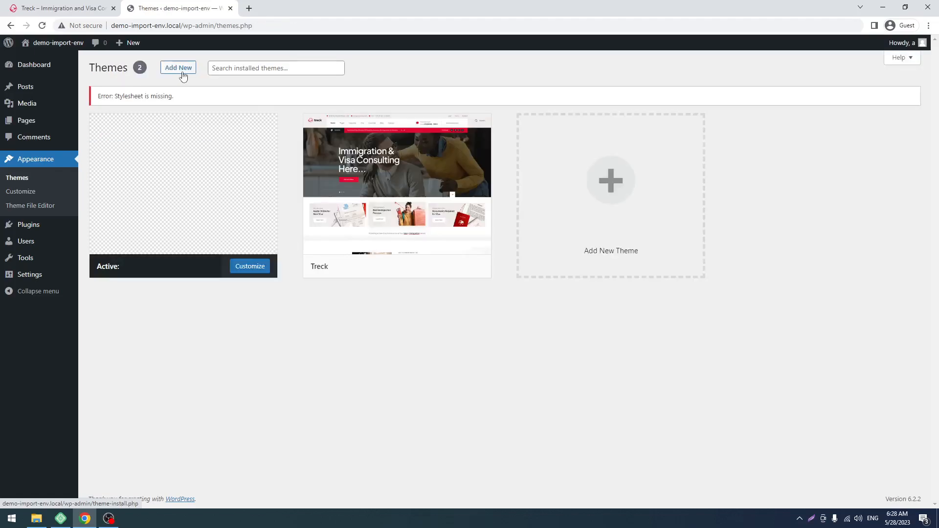
left_click(172, 70)
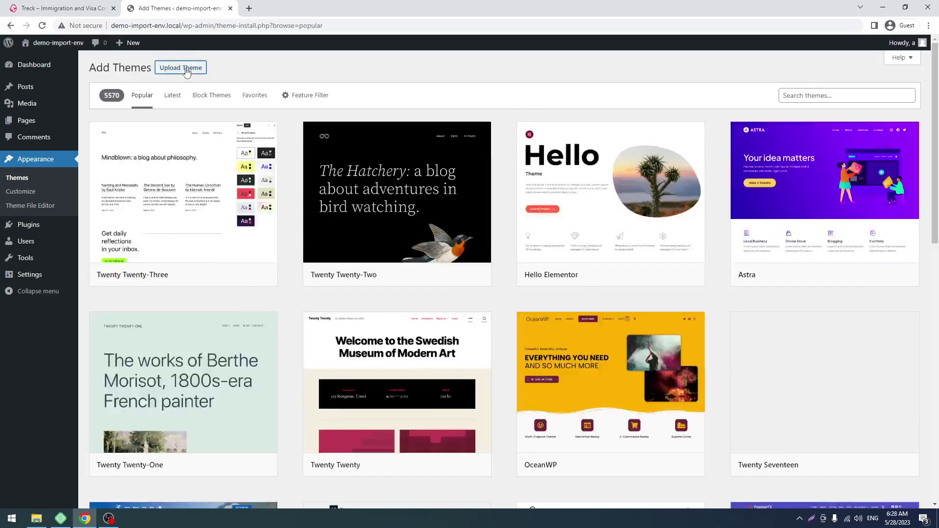
left_click(186, 72)
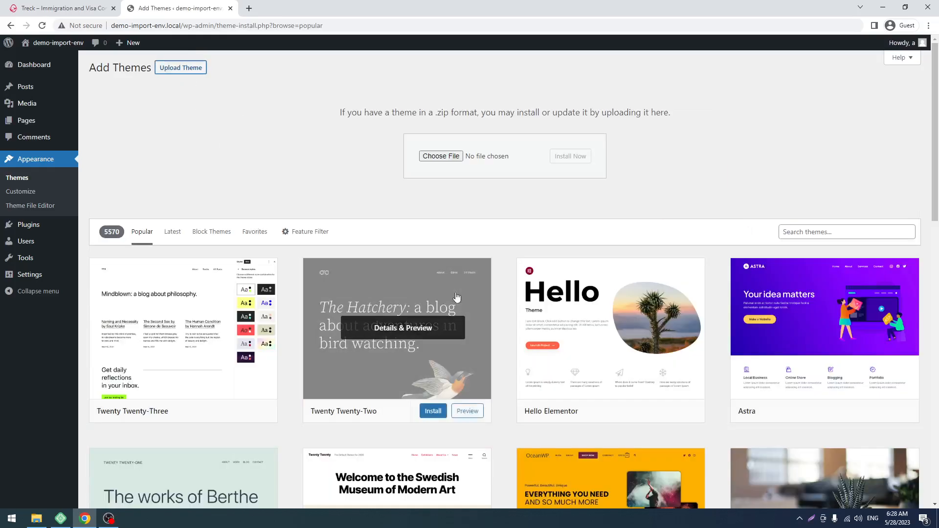
key("alt+Tab")
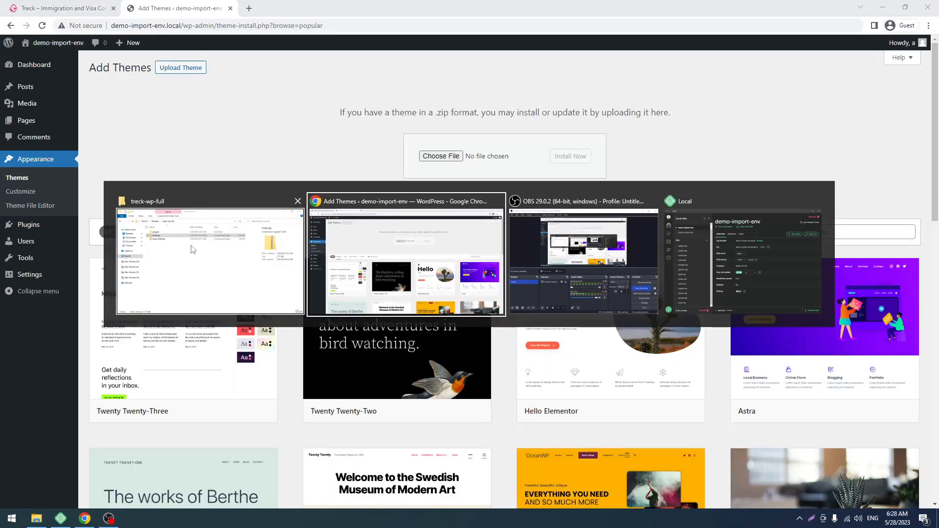
Step: Upload treck-child.zip, install the Treck Child theme and activate it
left_click(197, 249)
mouse_move(317, 277)
left_mouse_down()
mouse_move(403, 240)
mouse_move(498, 157)
left_mouse_up()
left_click(568, 155)
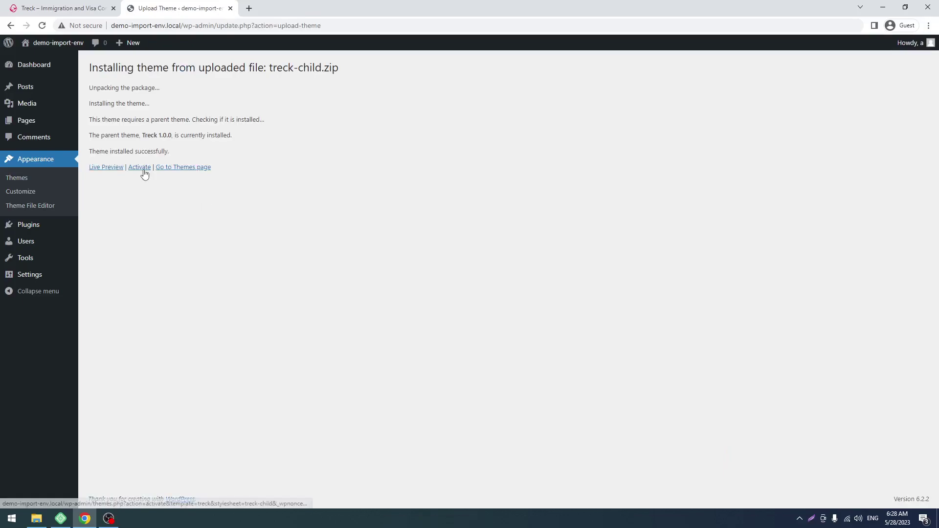
left_click(139, 167)
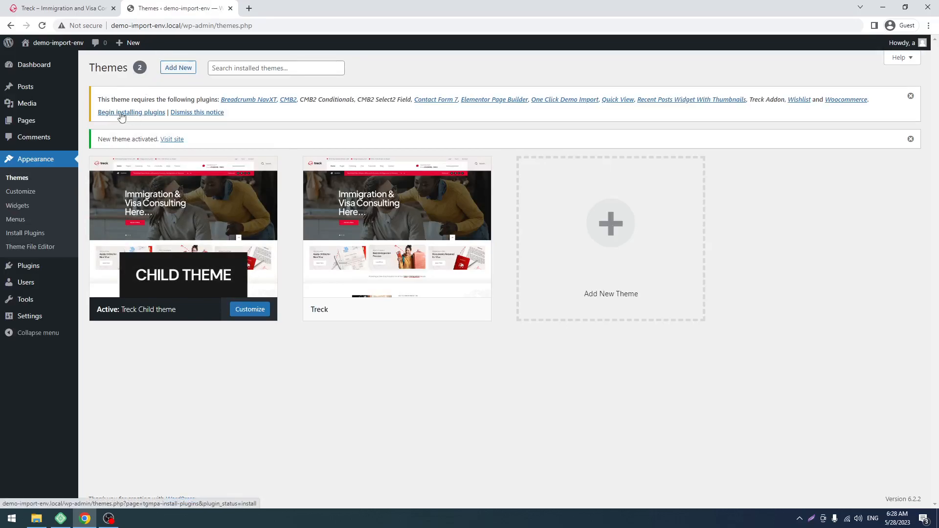
Step: Select all twelve required plugins and run a bulk Install on them
left_click(124, 113)
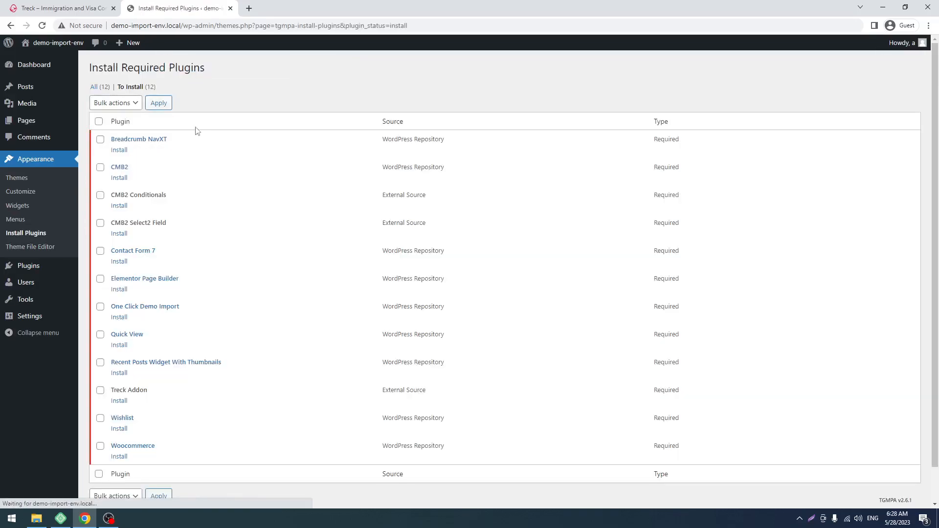
left_click(98, 122)
left_click(116, 102)
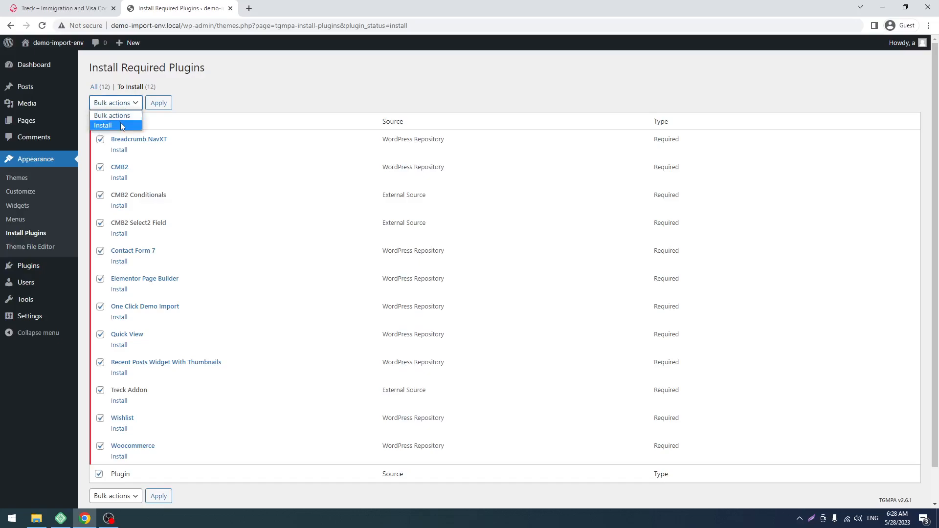
left_click(118, 125)
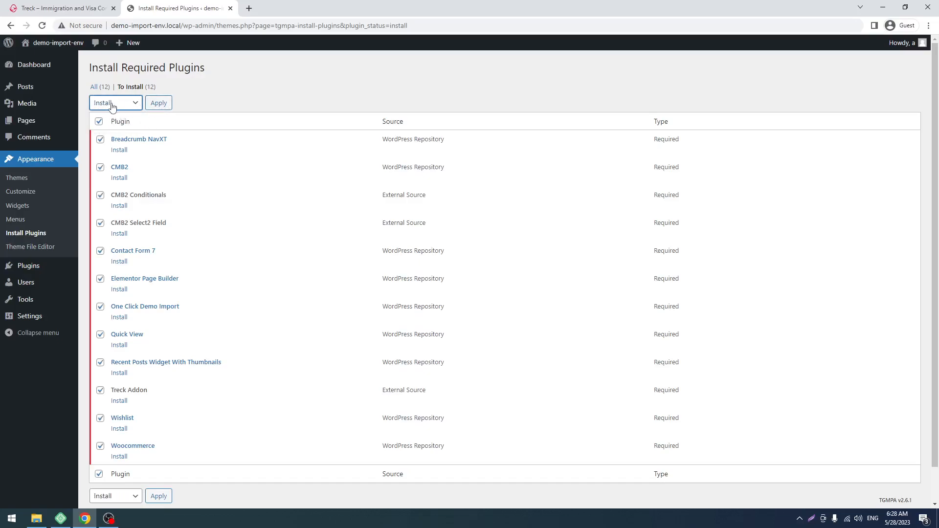
left_click(165, 107)
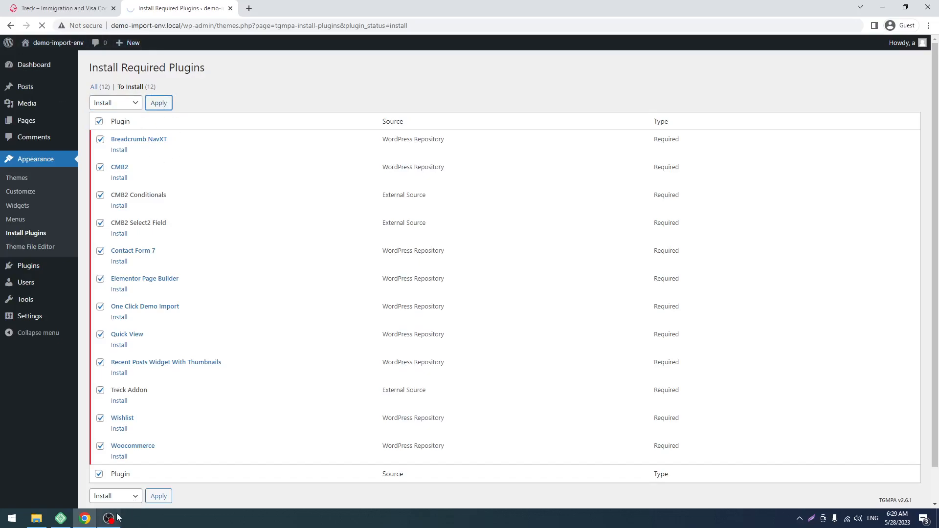
mouse_move(108, 519)
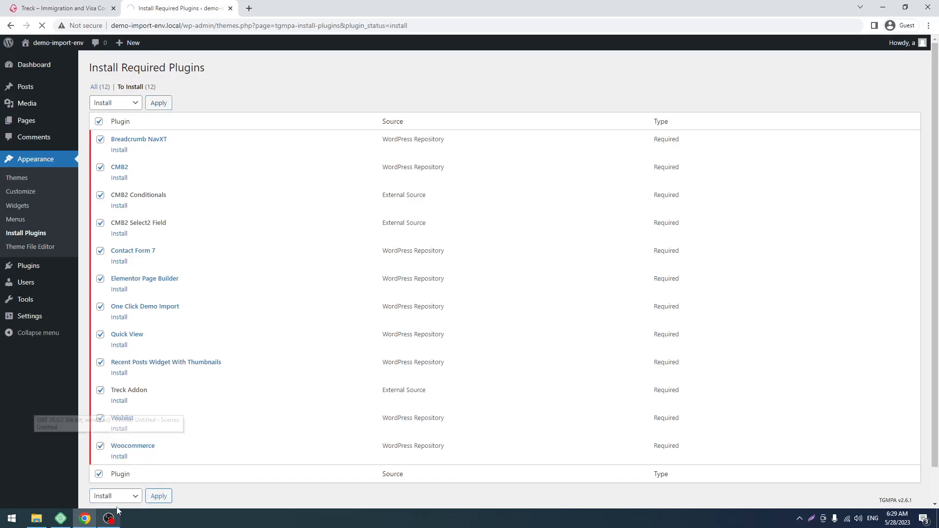
Step: Bring up OBS Studio and pause the screen recording
left_click(110, 518)
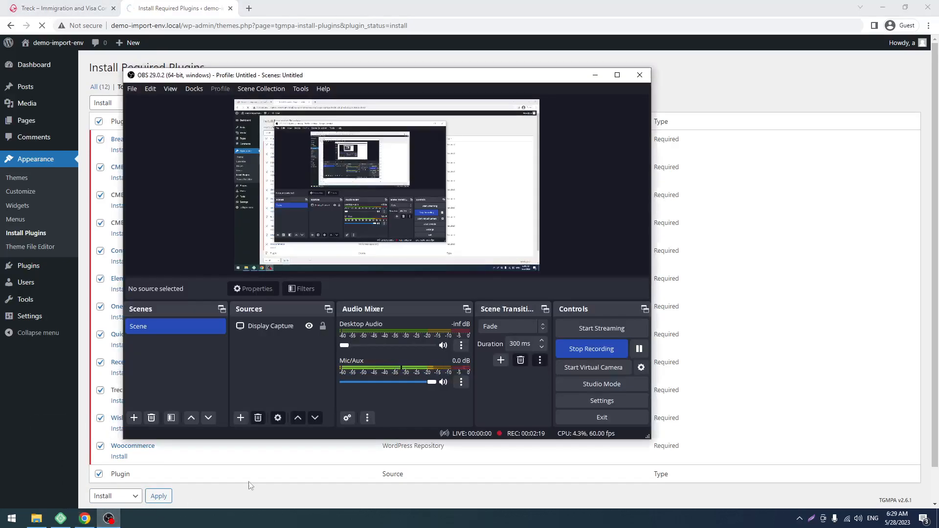
left_click(642, 349)
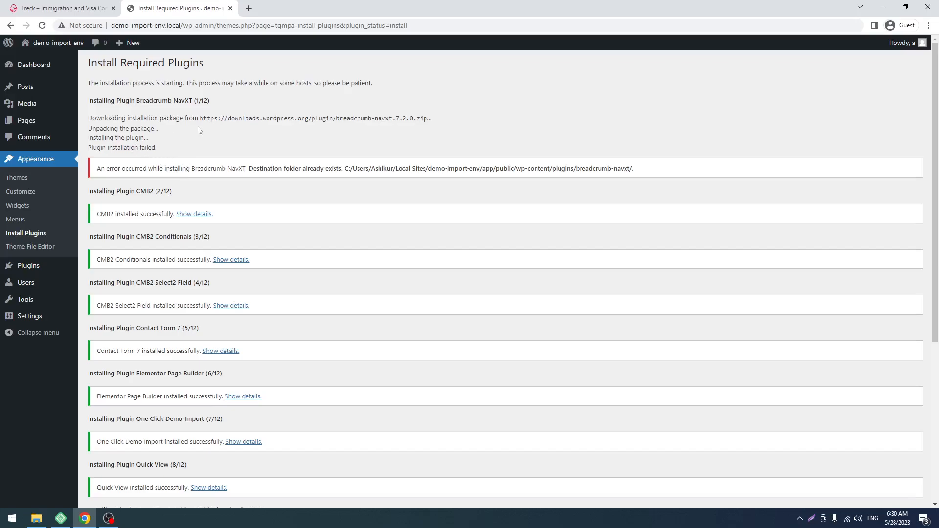
Step: Review the install log and return to the Required Plugins installer
left_click_drag(206, 120, 236, 132)
left_click(250, 120)
scroll(260, 131, "down", 5)
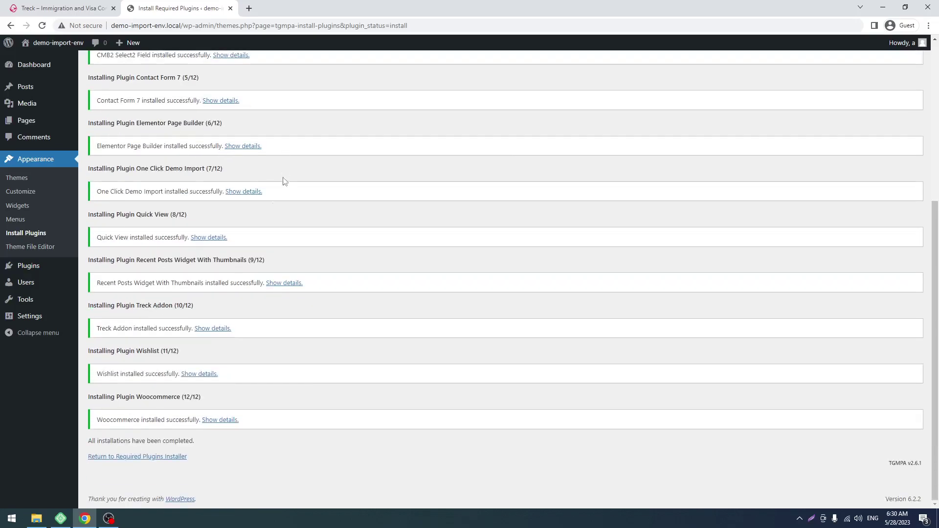
left_click(151, 458)
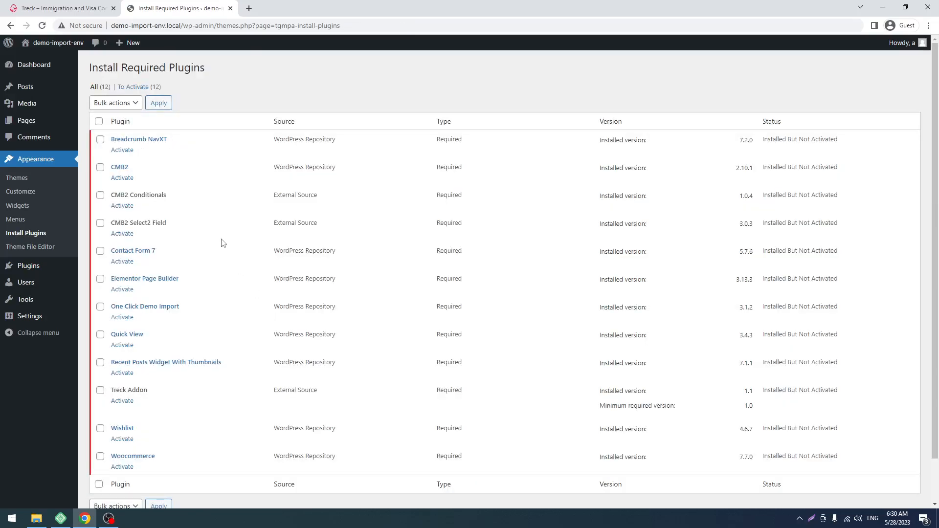
Step: Bulk-activate all twelve required plugins and return to the Dashboard
left_click(100, 124)
left_click(115, 103)
left_click(108, 145)
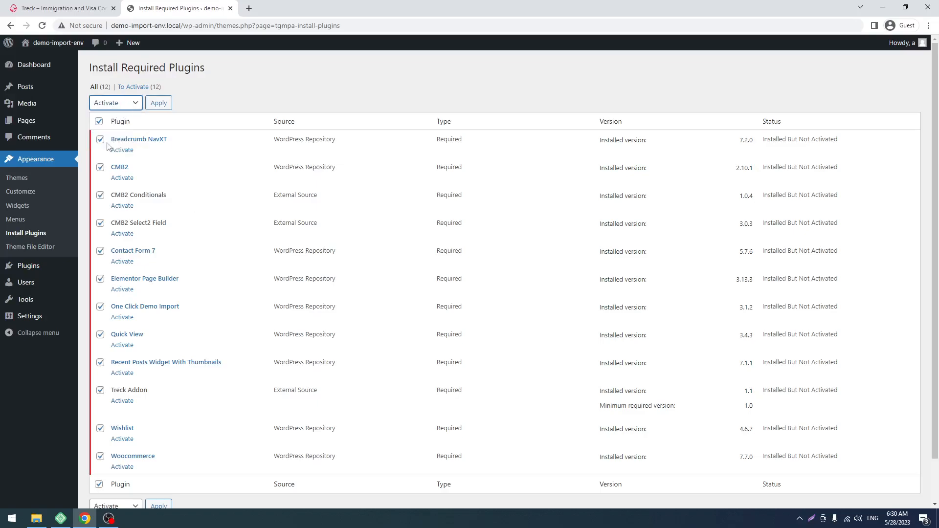
left_click(159, 105)
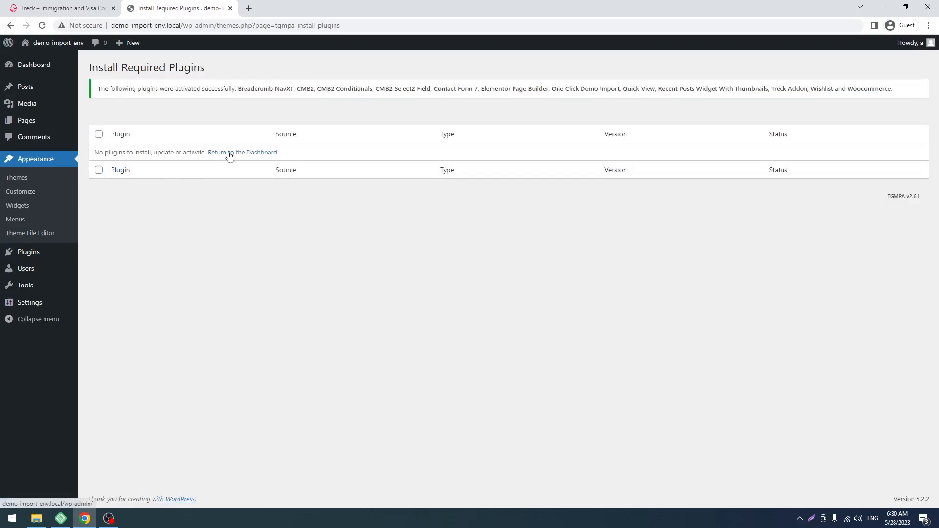
left_click(230, 154)
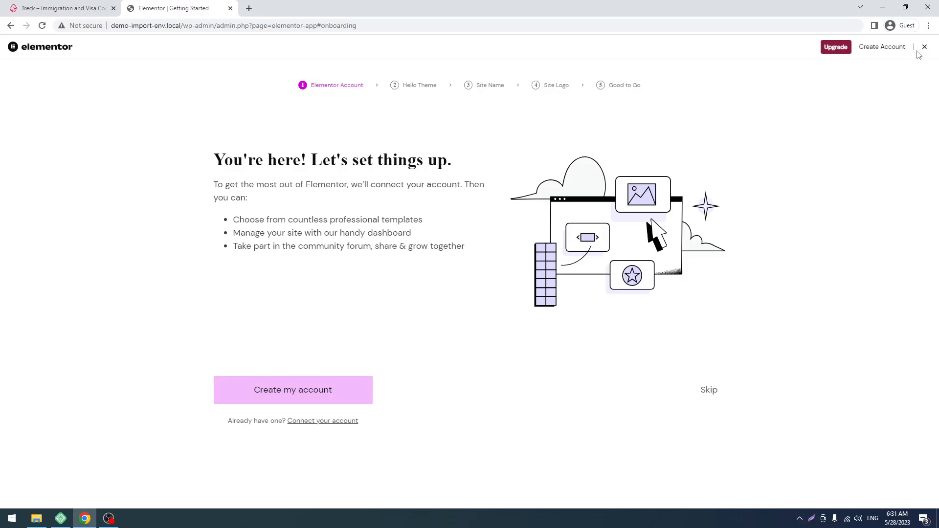
Step: Dismiss the Elementor getting-started wizard to return to the Dashboard
left_click(924, 48)
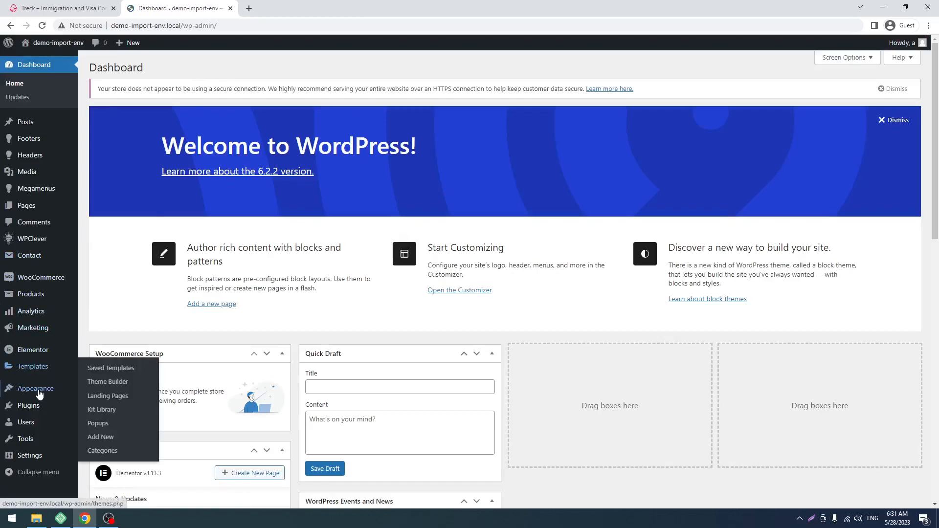
mouse_move(35, 388)
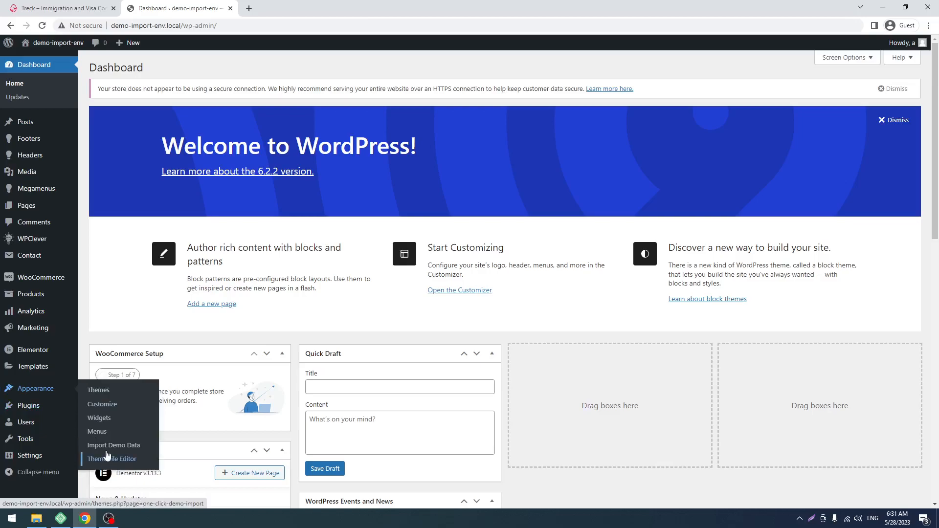
Step: Start the One Click Demo Import of the Treck demo content and confirm Continue & Import
left_click(110, 446)
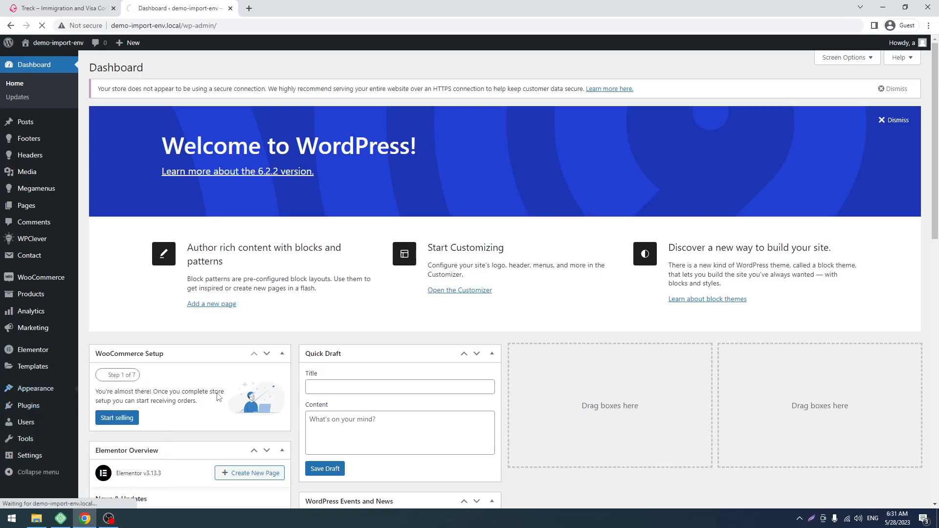
scroll(210, 481, "down", 2)
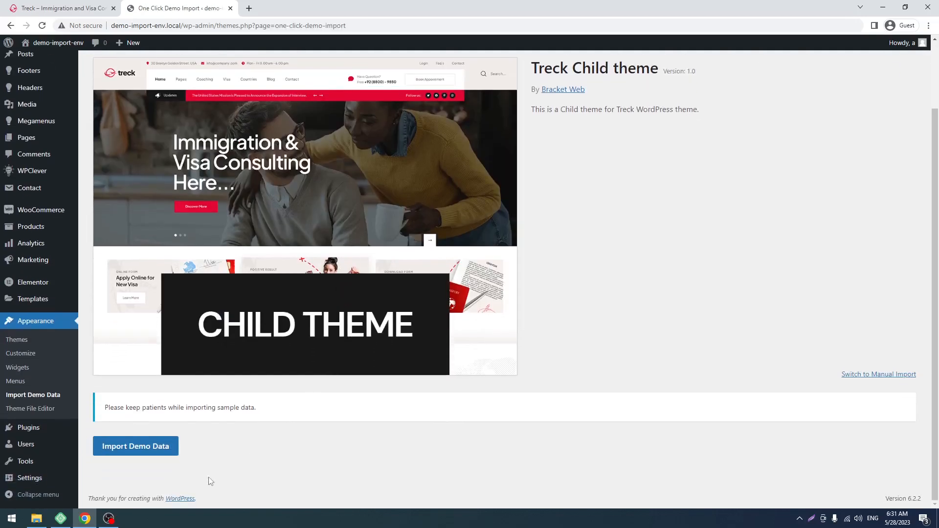
left_click(136, 454)
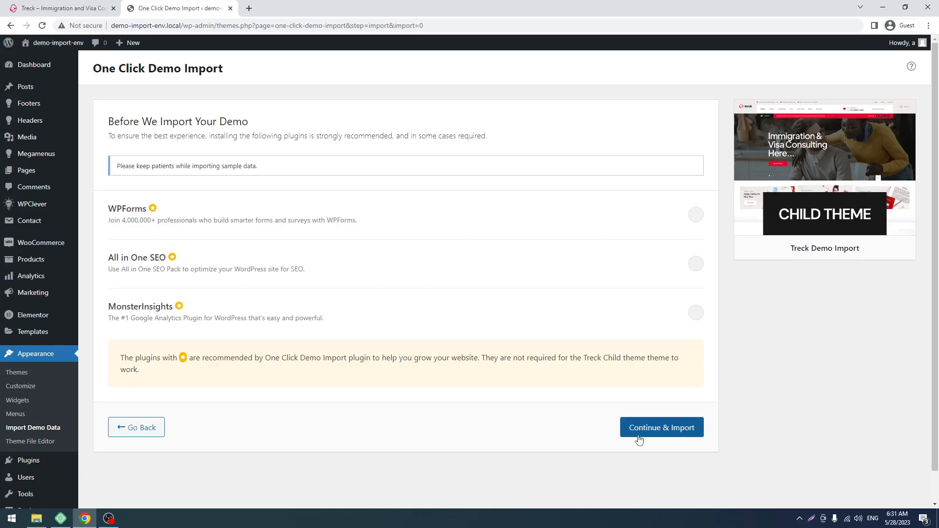
left_click(663, 431)
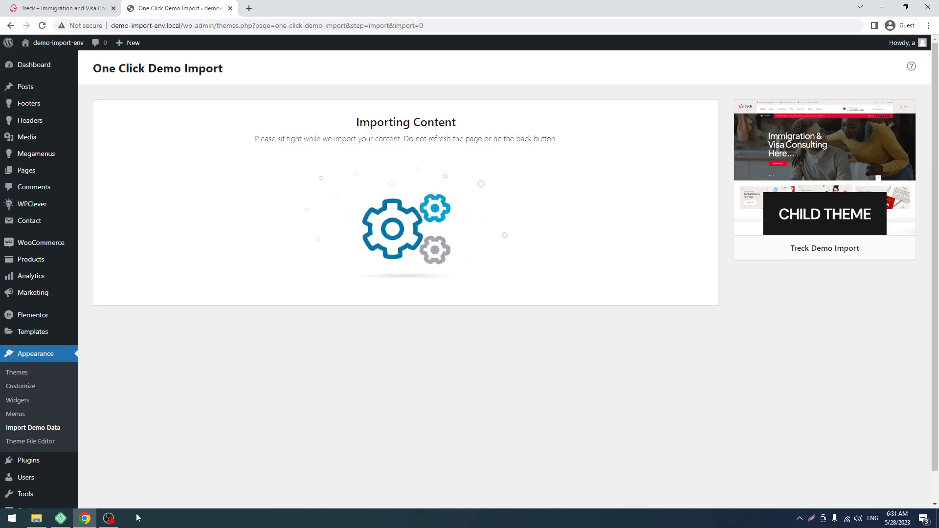
Step: After Import Complete, visit the live site to load the Treck homepage
left_click(110, 518)
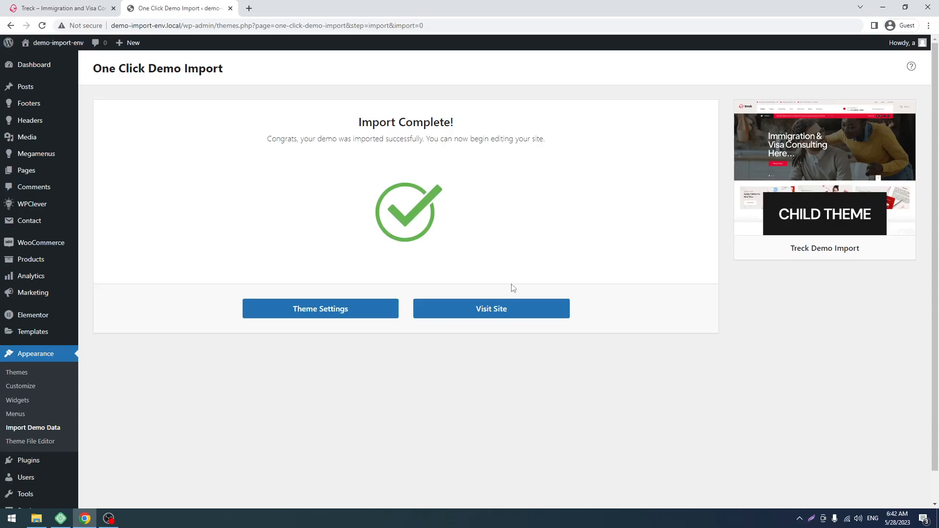
left_click(489, 310)
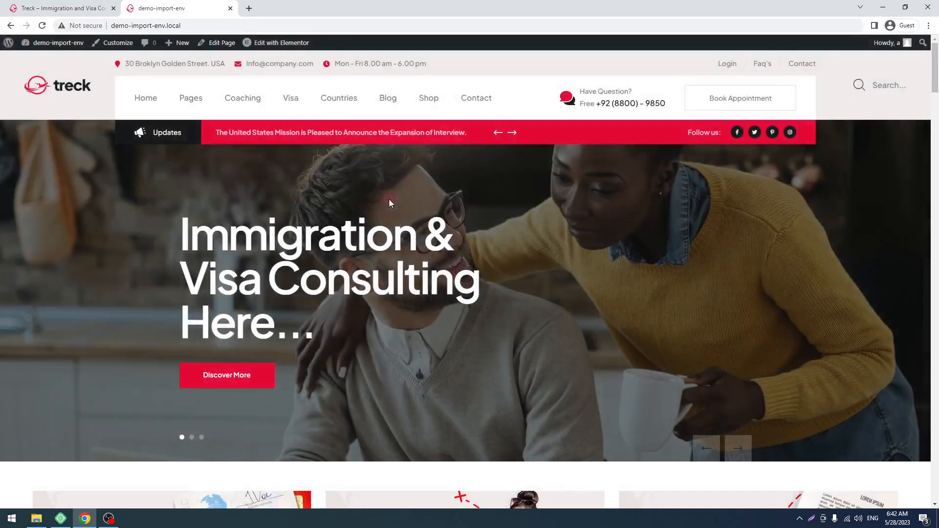
scroll(379, 228, "down", 4)
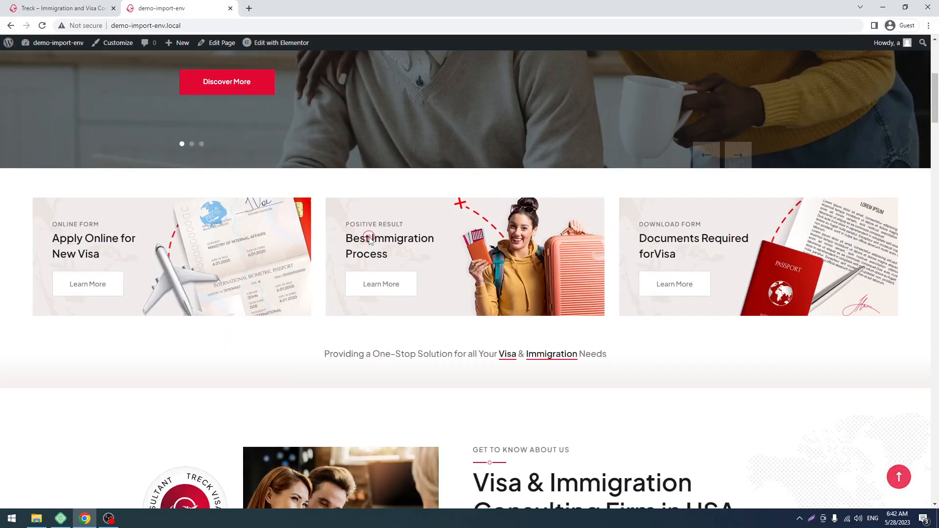
scroll(364, 237, "down", 3)
scroll(364, 237, "down", 4)
scroll(286, 229, "down", 5)
scroll(286, 230, "down", 5)
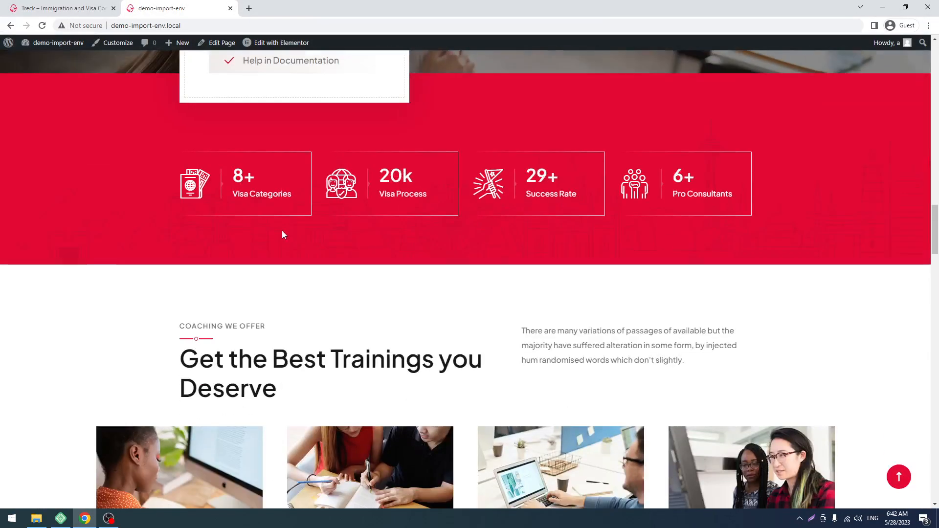
scroll(286, 229, "down", 4)
scroll(285, 230, "down", 4)
scroll(283, 235, "down", 5)
scroll(283, 235, "down", 5)
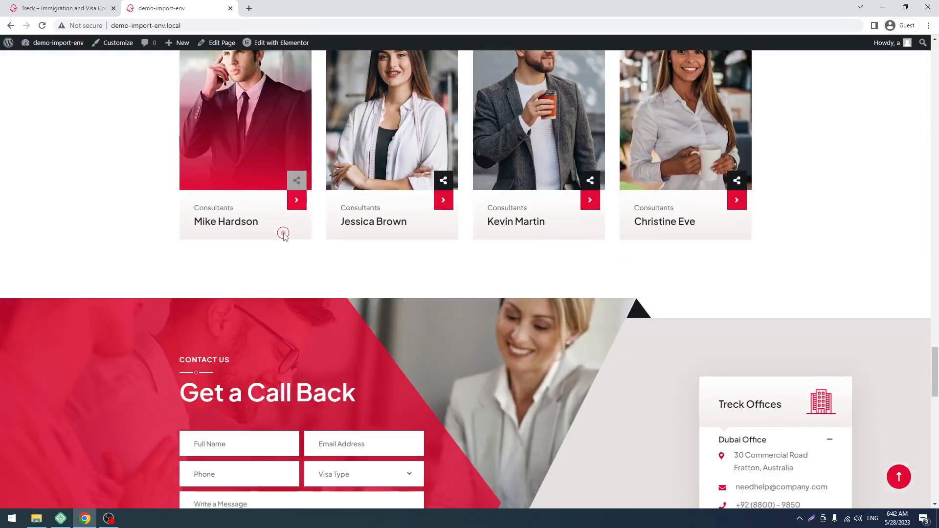
scroll(283, 235, "down", 5)
scroll(283, 236, "down", 3)
scroll(282, 236, "down", 2)
scroll(282, 236, "down", 4)
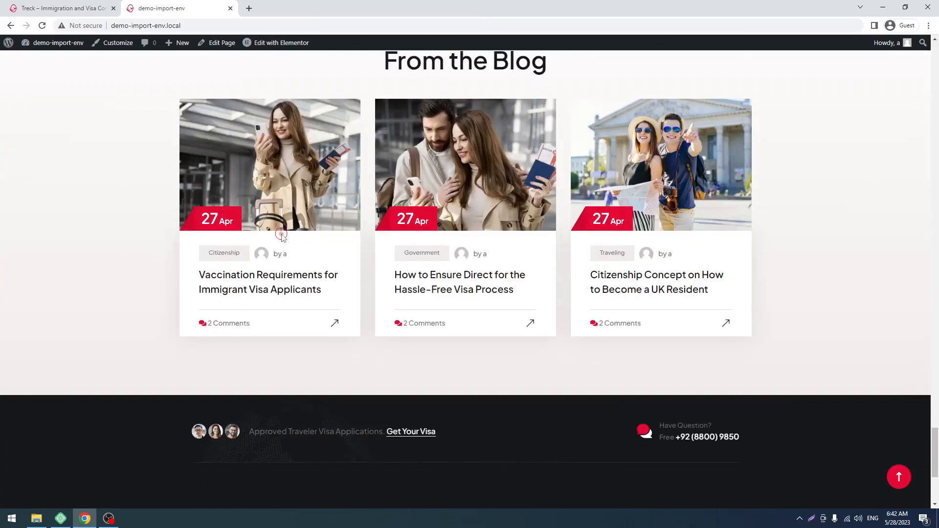
scroll(303, 256, "down", 3)
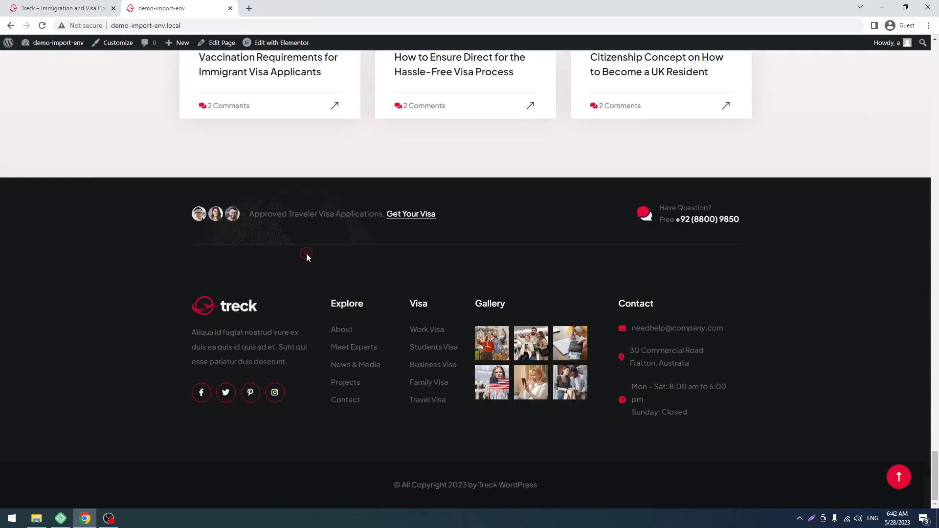
Step: Return to the top of the Treck homepage after reviewing it down to the footer
key("Home")
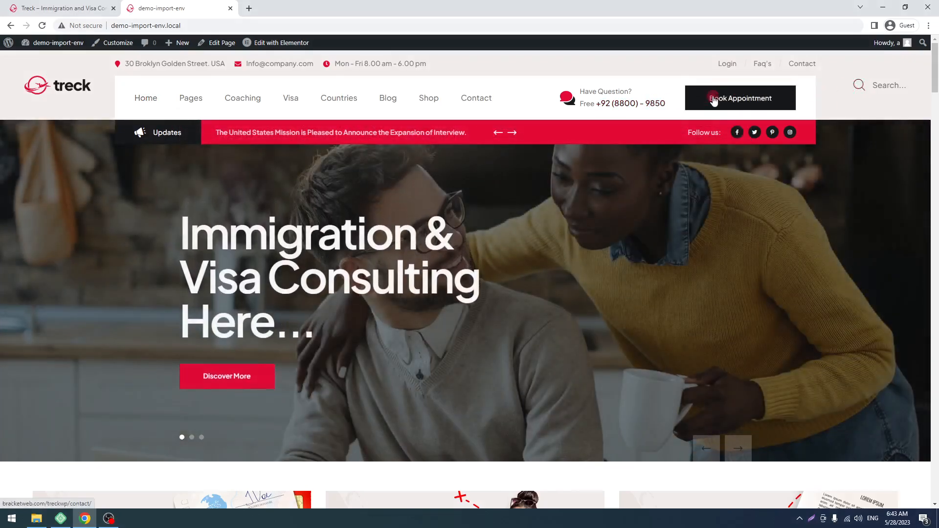
scroll(207, 316, "down", 3)
scroll(208, 316, "up", 2)
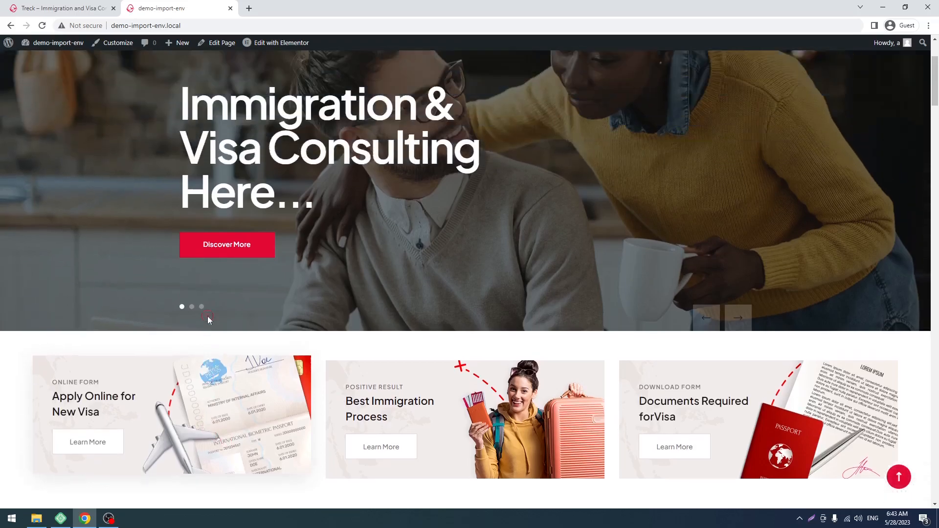
scroll(208, 316, "up", 1)
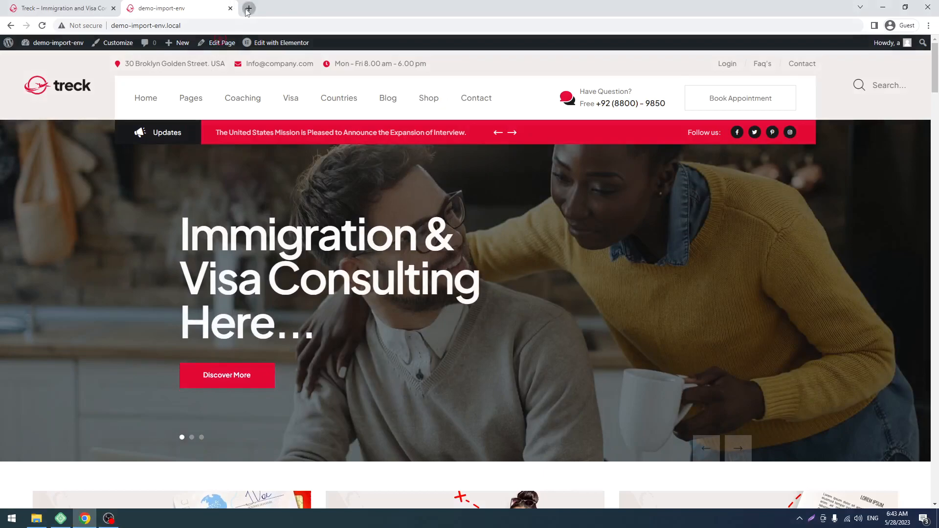
Step: Enter the e-mail address as a search in a new Chrome tab and select the whole text
left_click(248, 8)
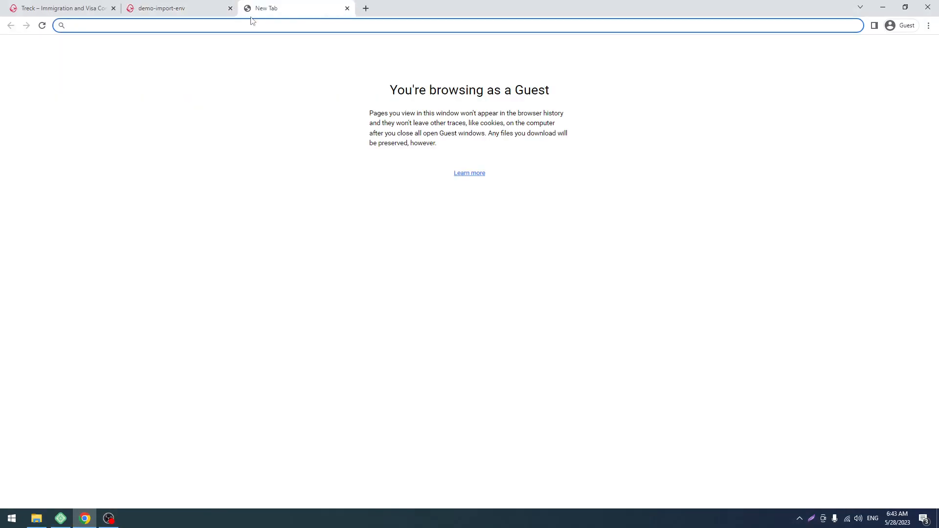
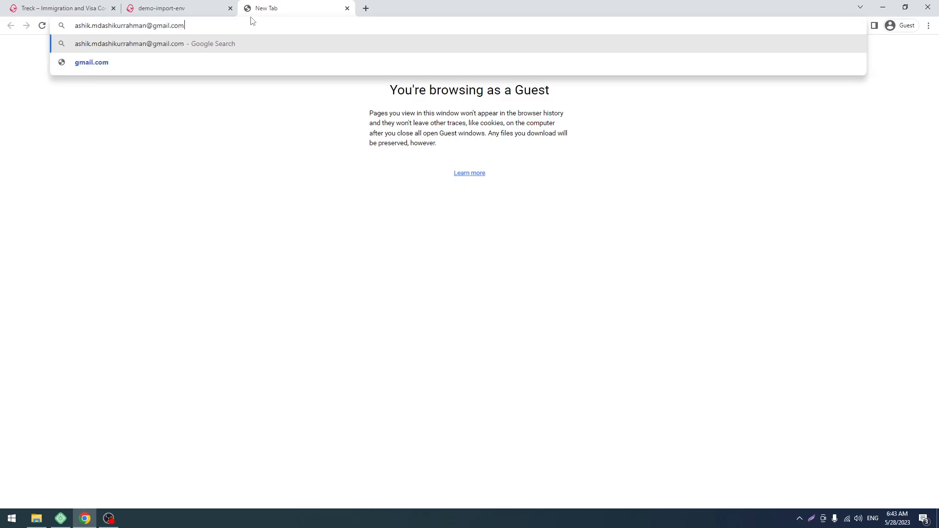
key("ctrl+a")
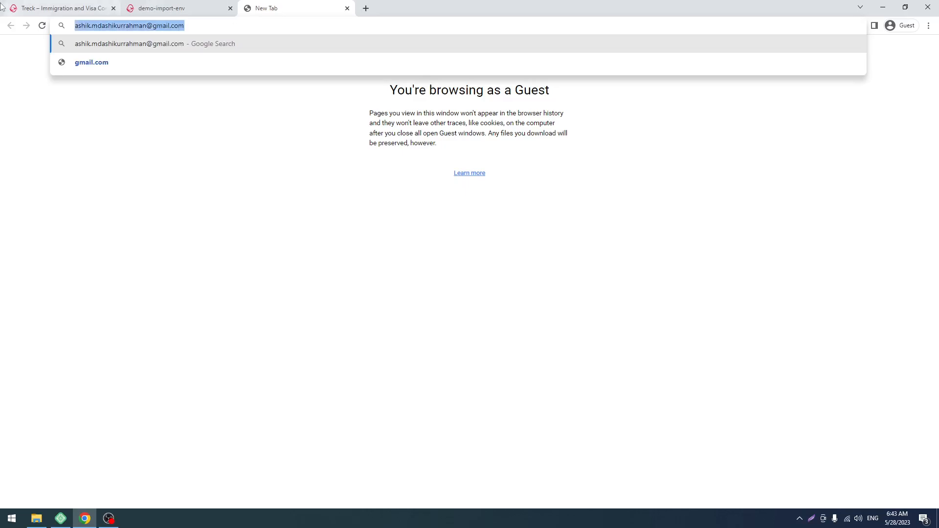